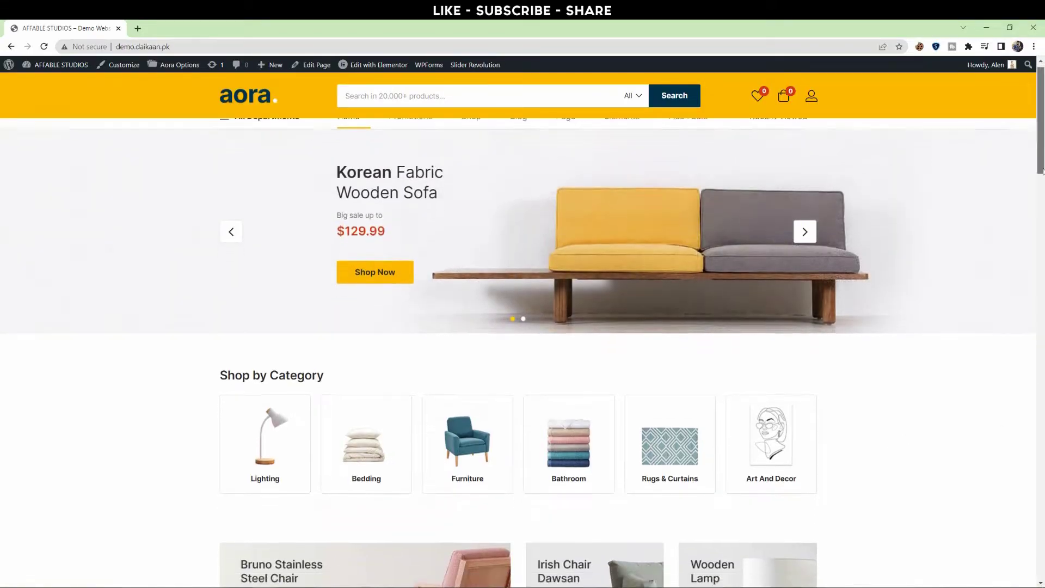
pyautogui.scroll(-5, 523, 327)
pyautogui.scroll(-5, 523, 327)
pyautogui.scroll(-5, 523, 327)
pyautogui.scroll(-5, 522, 326)
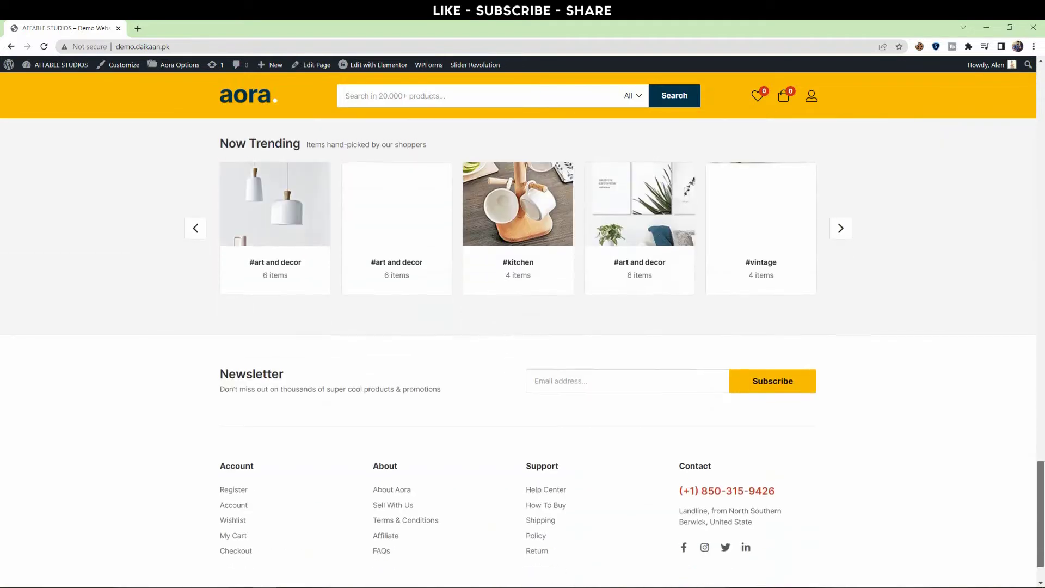
pyautogui.moveTo(1040, 375); pyautogui.dragTo(1043, 72)
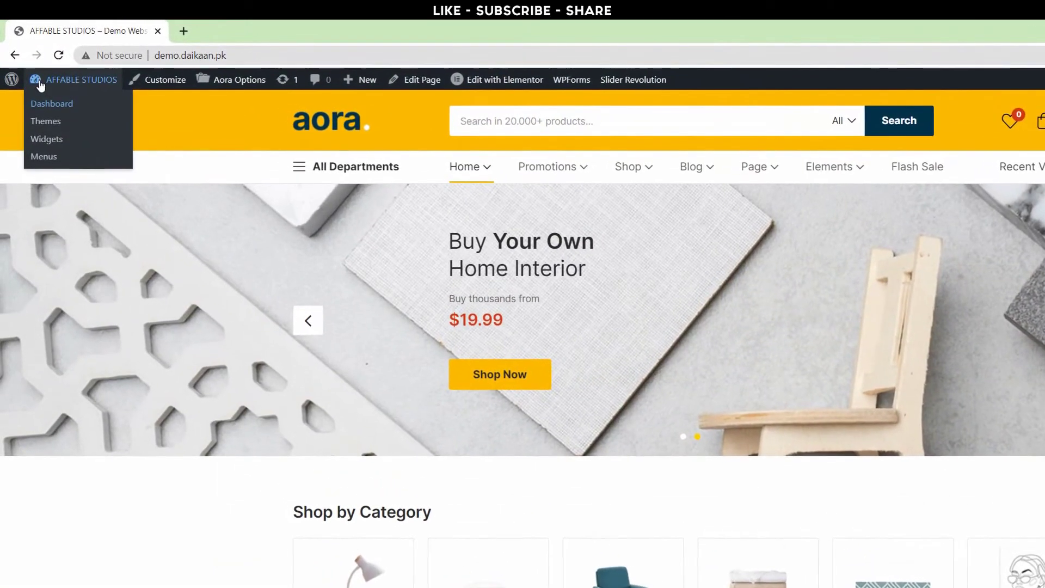
# Find 'wp reset' in the plugin directory, then install and activate WP Reset
pyautogui.click(87, 105)
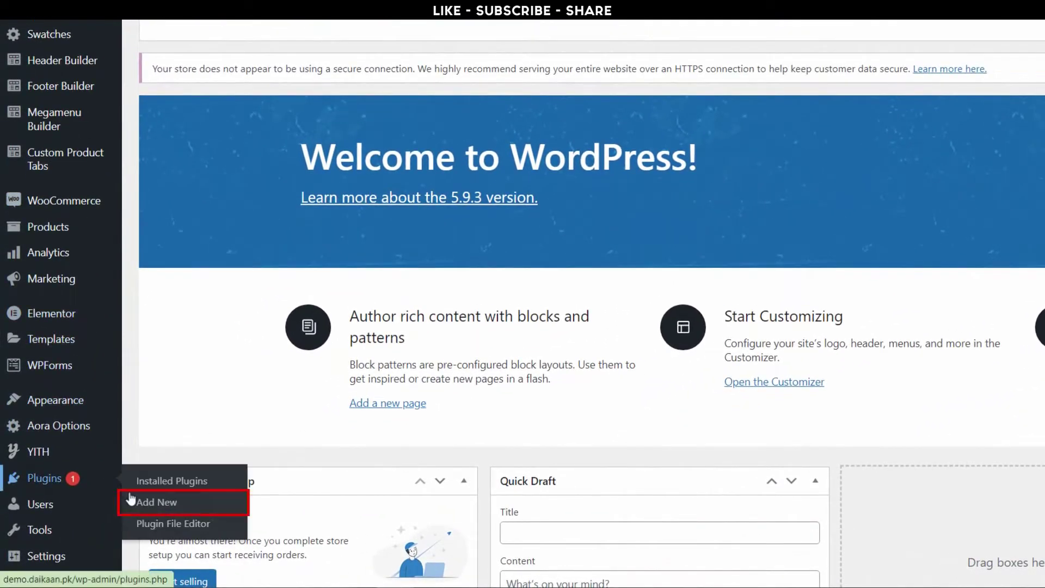
pyautogui.click(159, 509)
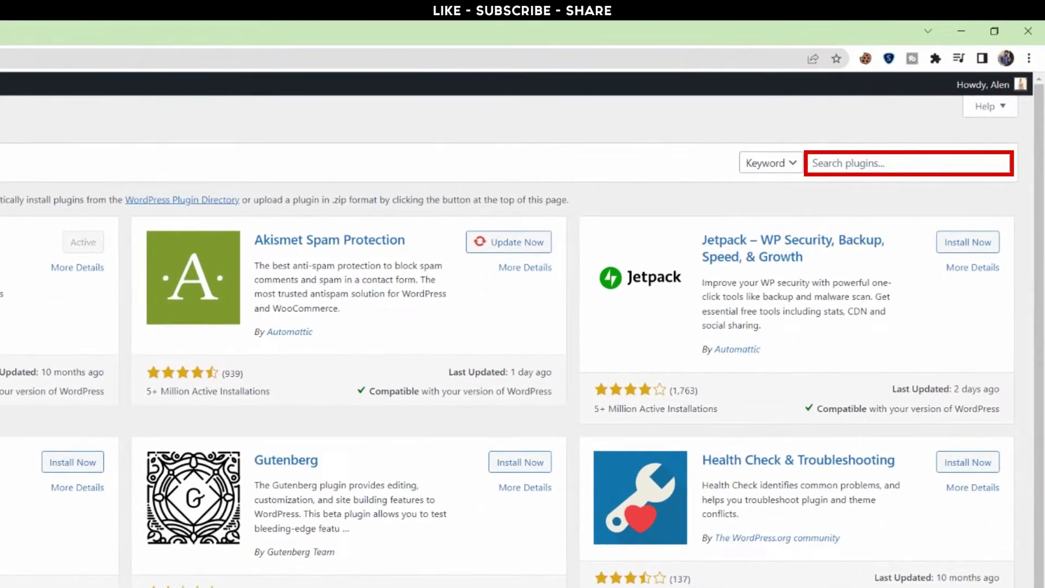
pyautogui.click(857, 162)
pyautogui.write('wp reset')
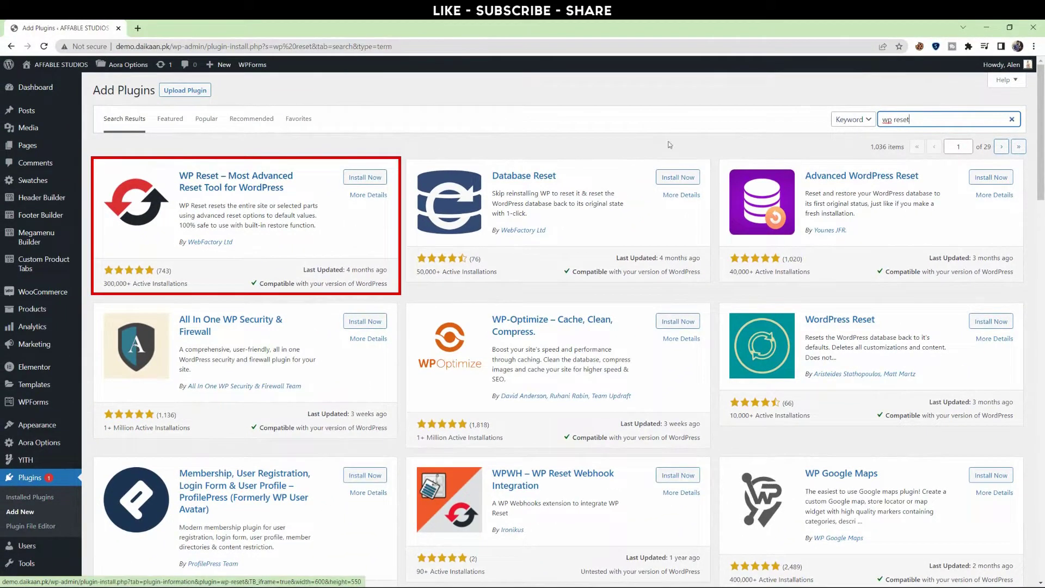
pyautogui.click(271, 180)
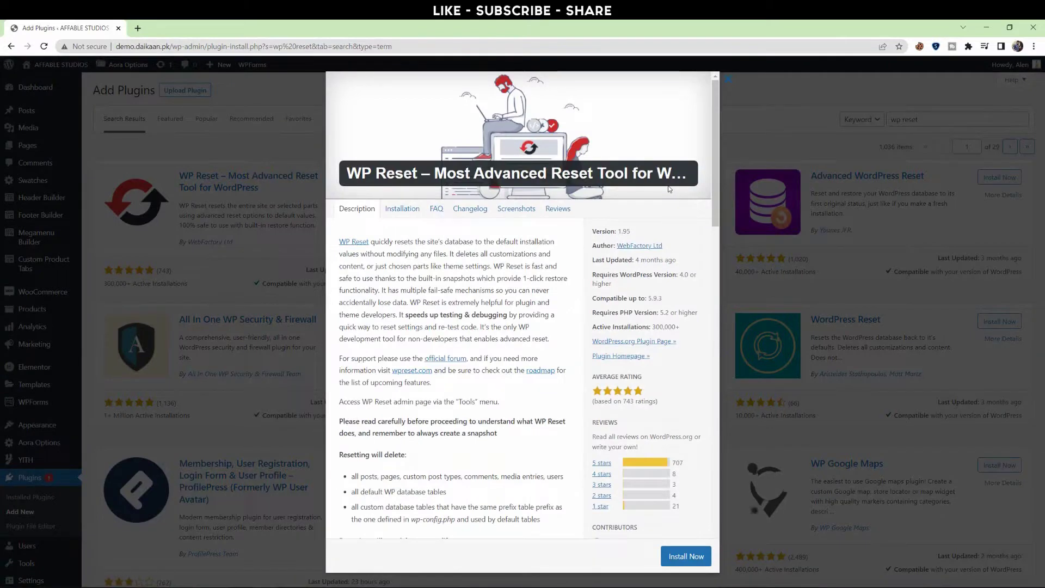
pyautogui.click(692, 556)
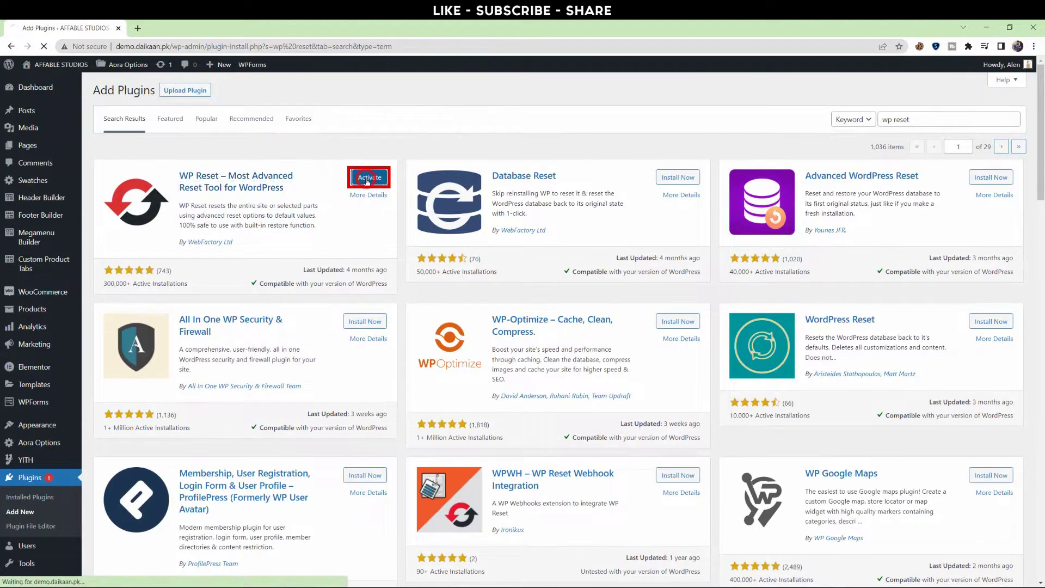
pyautogui.click(366, 182)
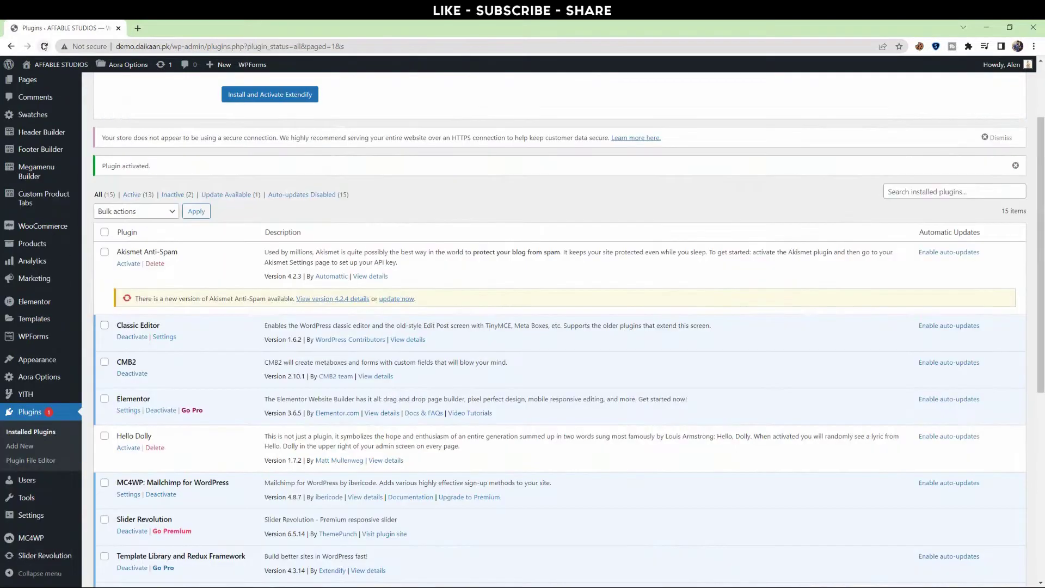
pyautogui.scroll(-2, 308, 174)
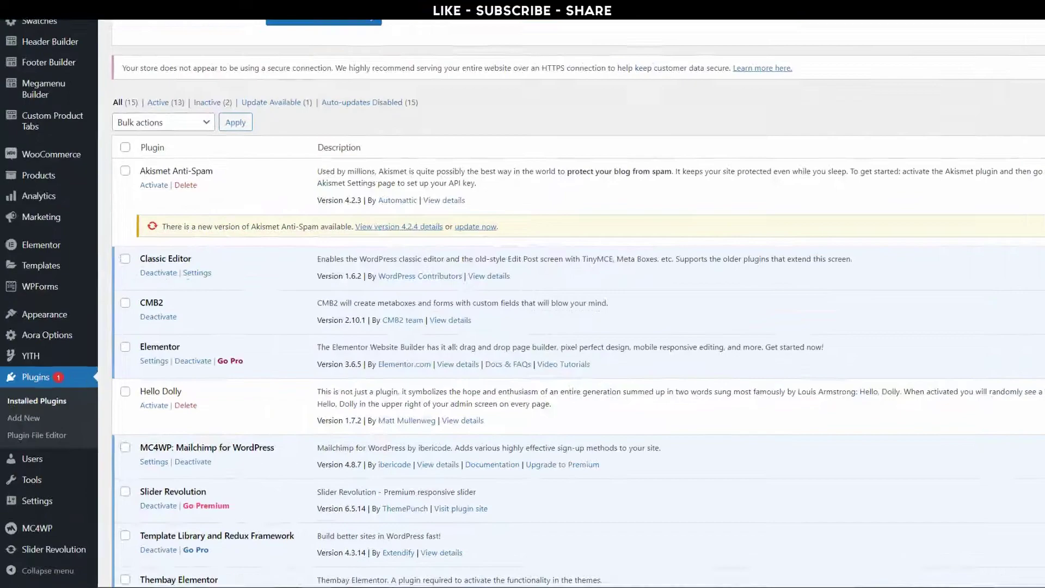
pyautogui.scroll(-1, 245, 245)
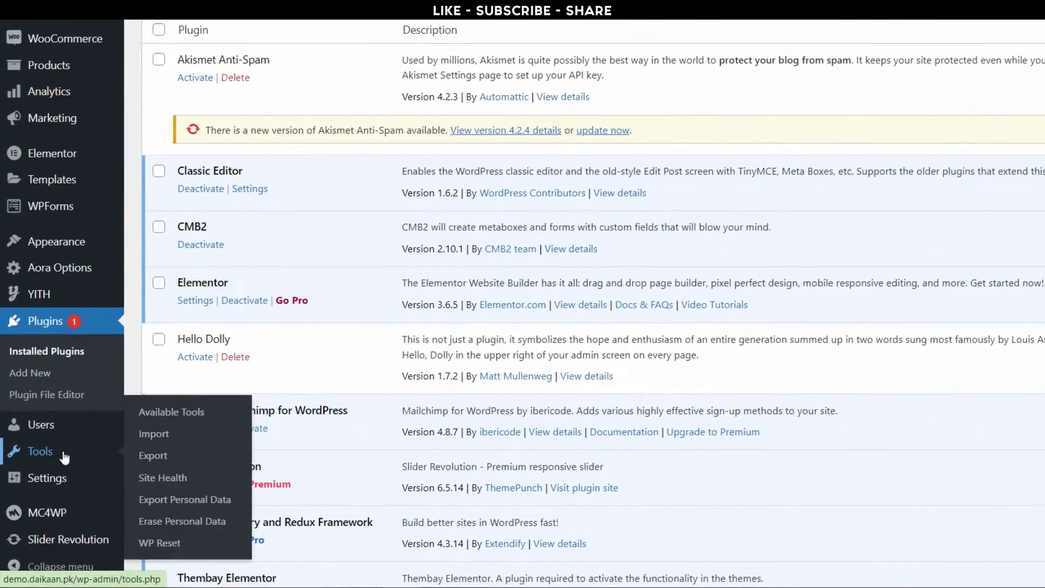
# Open the WP Reset page from the Tools menu
pyautogui.click(152, 543)
pyautogui.click(152, 546)
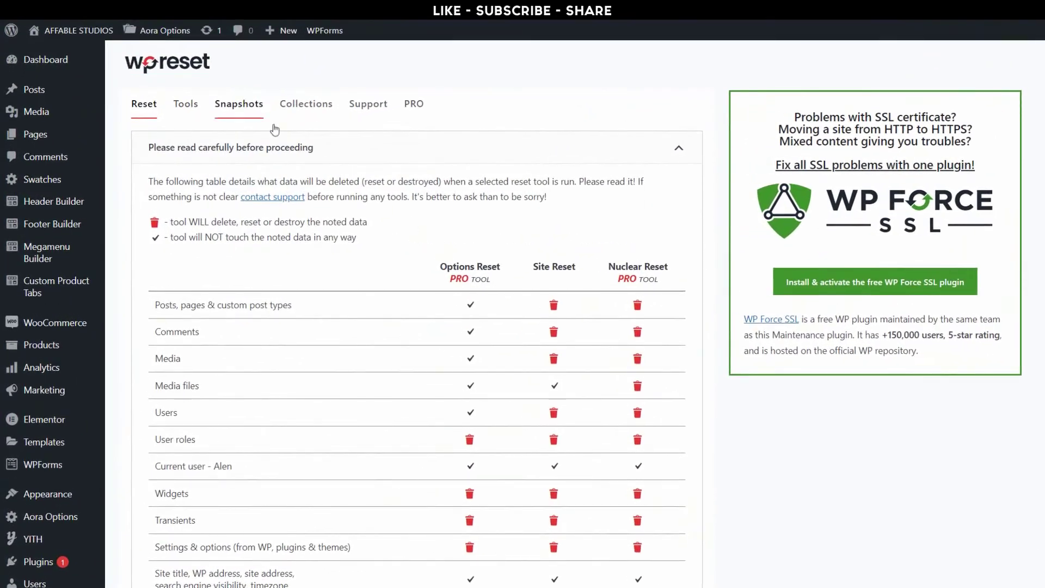
# Create a database snapshot named HomePage in WP Reset's Snapshots section
pyautogui.click(245, 108)
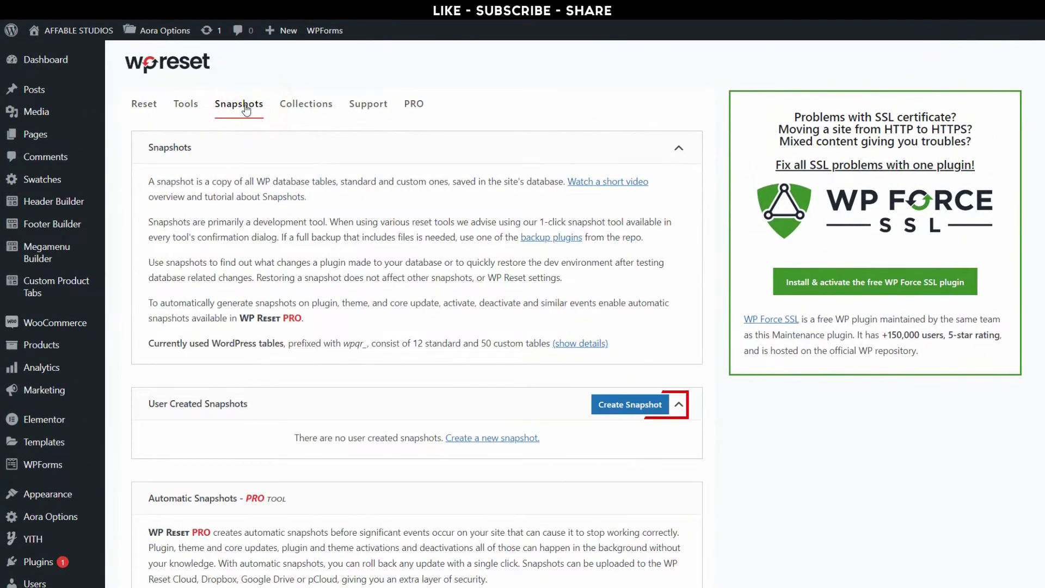
pyautogui.click(621, 405)
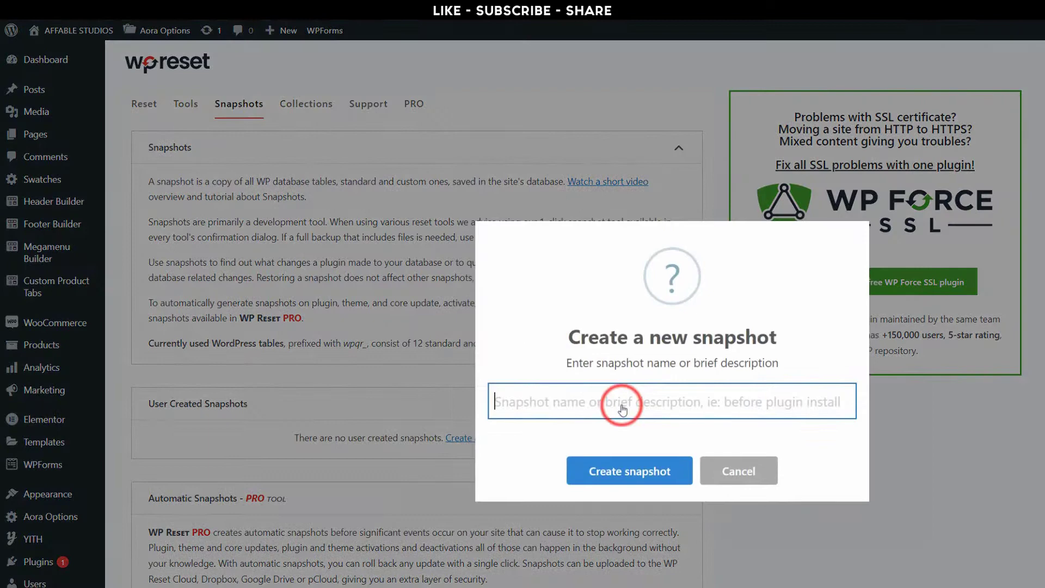
pyautogui.write('HomePage')
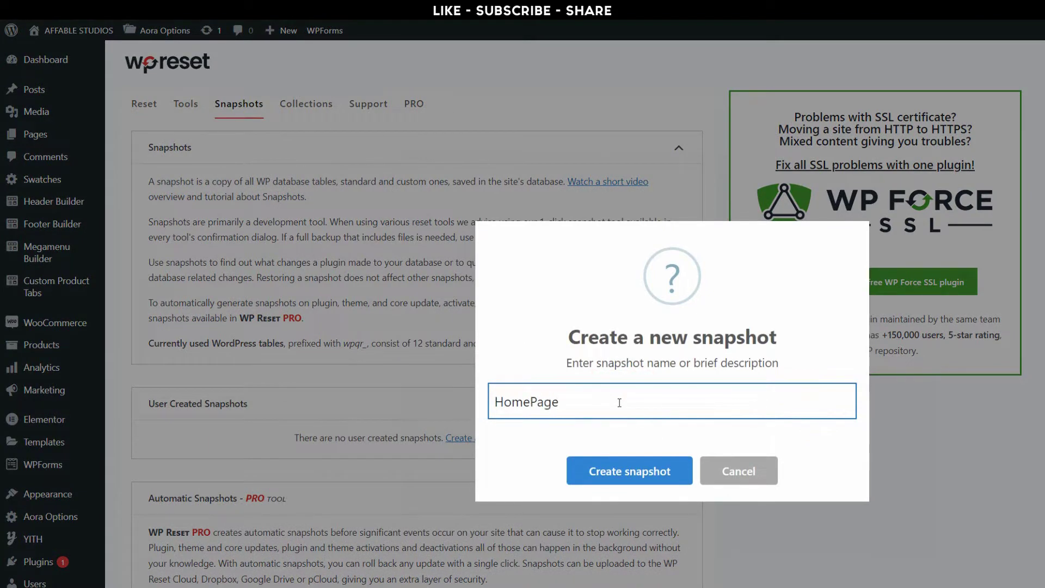
pyautogui.click(629, 474)
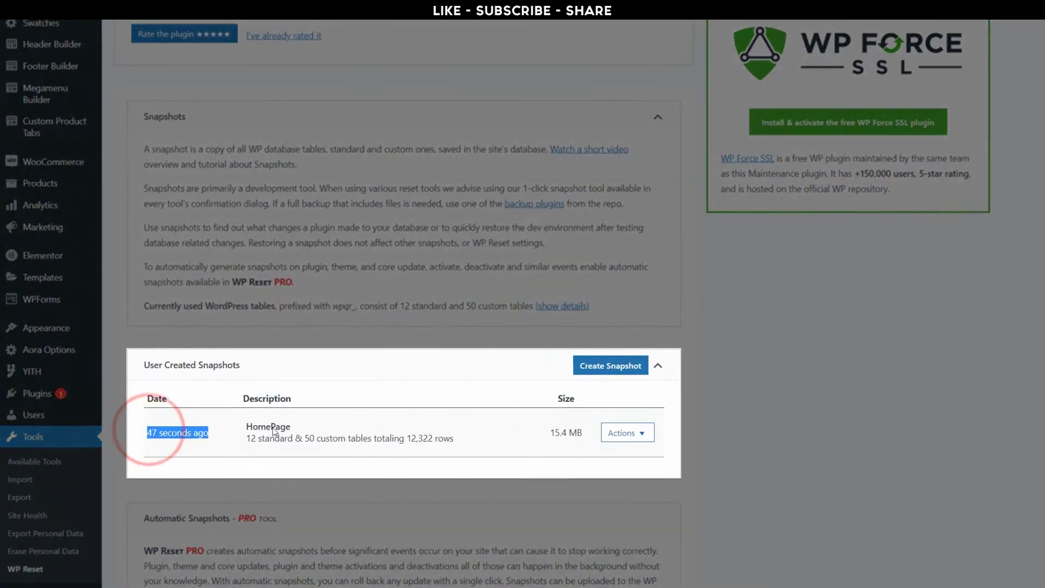
pyautogui.click(771, 430)
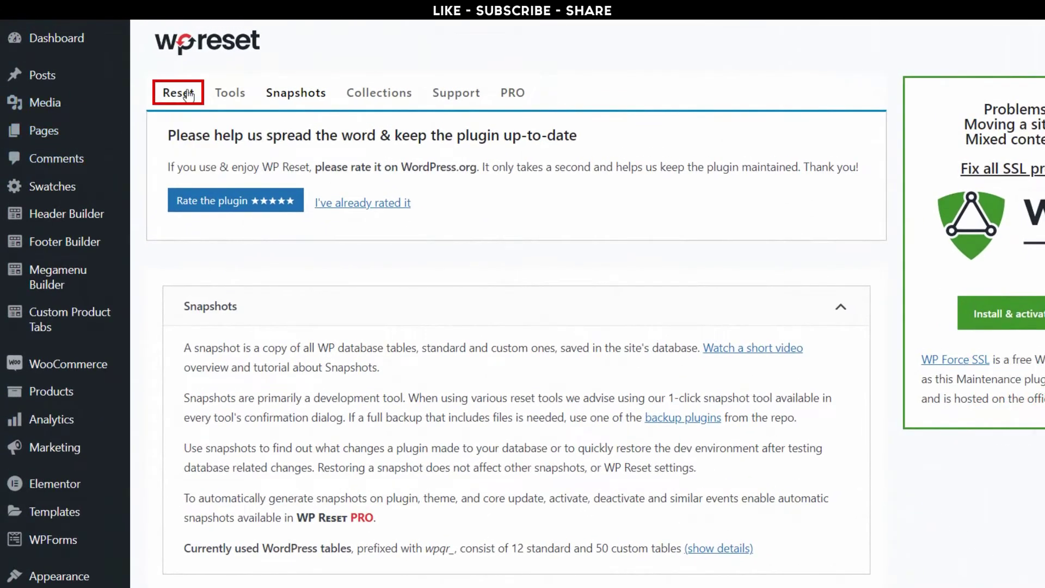
# Reset WordPress to defaults, entering 'reset' as the Site Reset confirmation
pyautogui.click(187, 92)
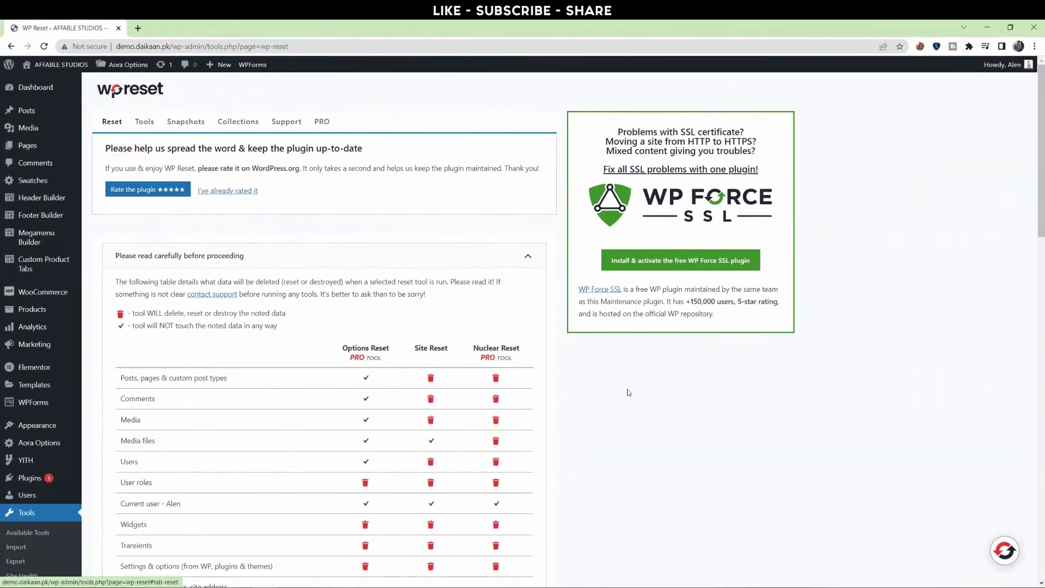
pyautogui.scroll(-3, 628, 392)
pyautogui.scroll(-2, 628, 392)
pyautogui.scroll(-2, 628, 393)
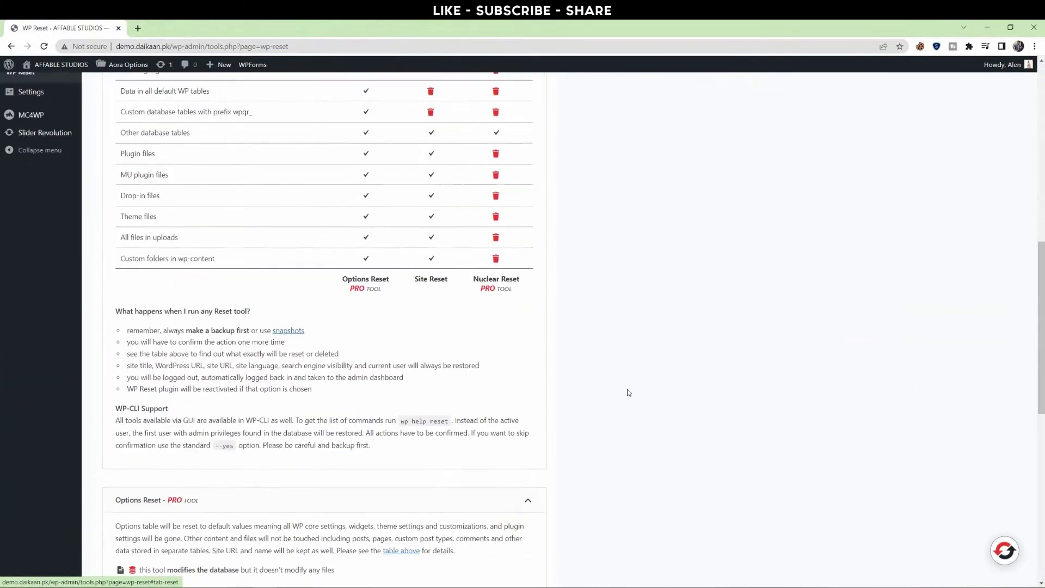
pyautogui.scroll(-1, 628, 393)
pyautogui.scroll(-3, 628, 393)
pyautogui.scroll(-1, 627, 393)
pyautogui.scroll(-3, 628, 393)
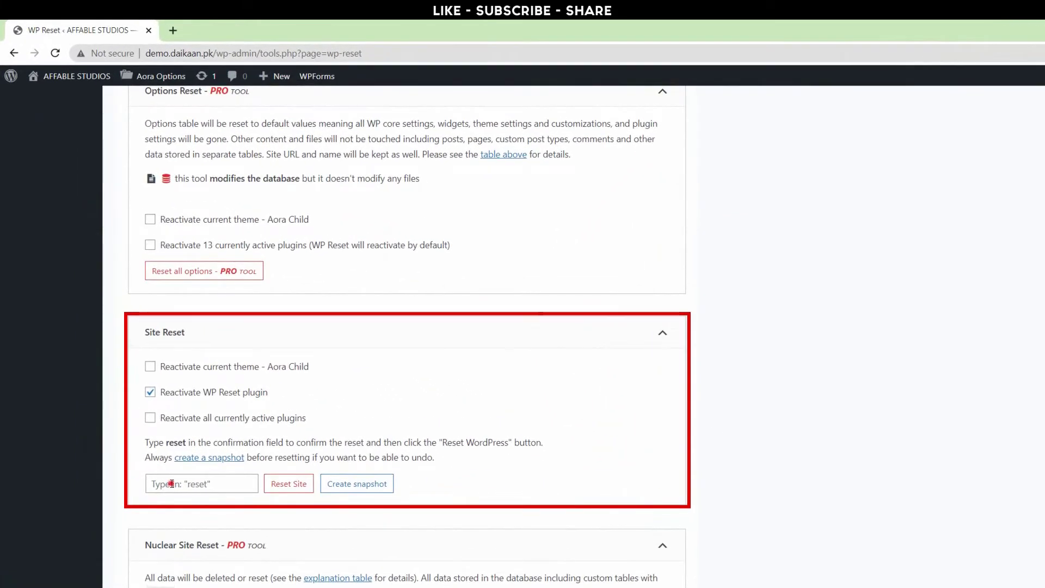
pyautogui.click(169, 483)
pyautogui.write('r')
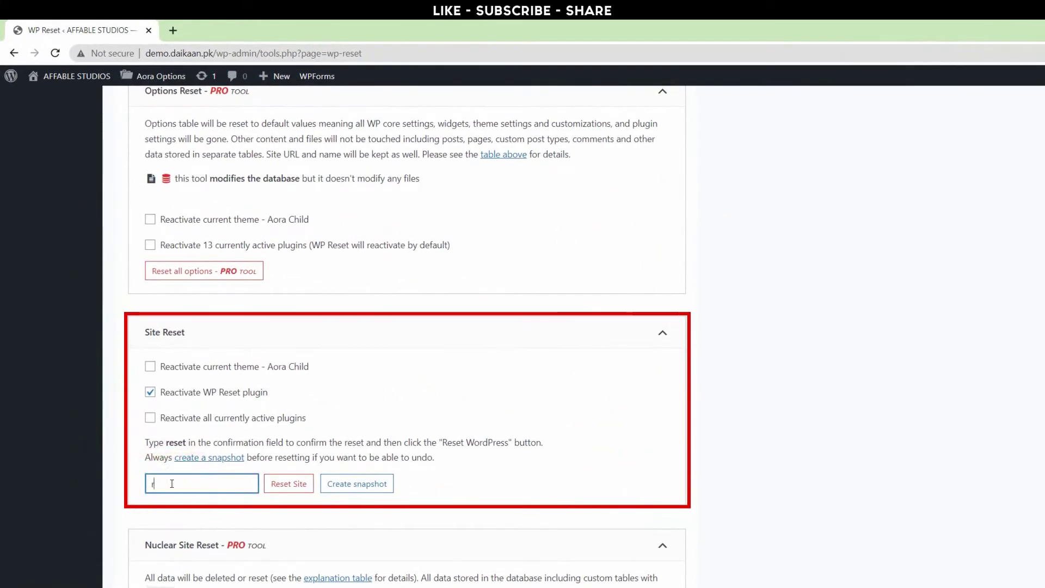
pyautogui.write('eset')
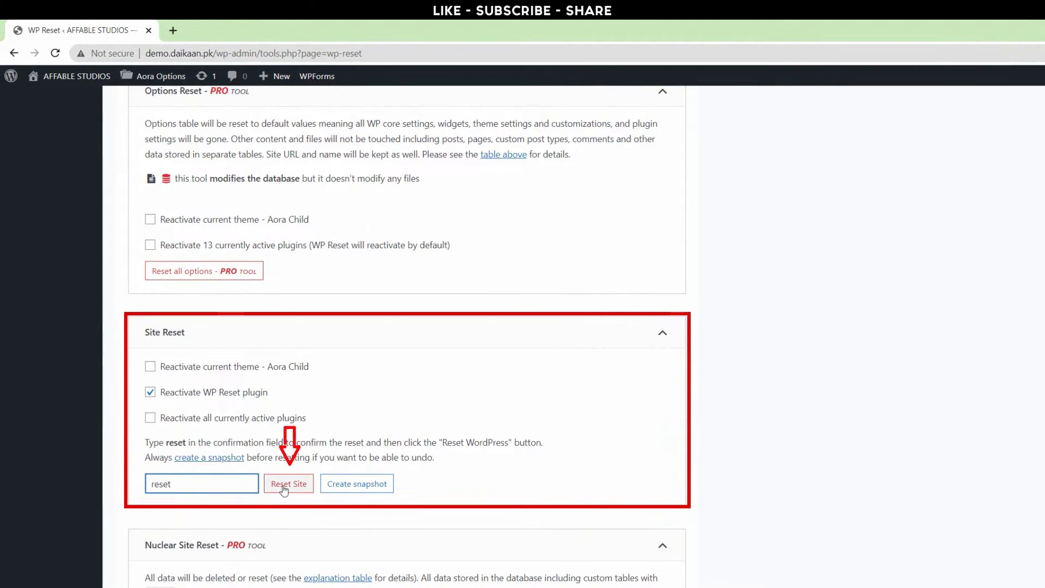
pyautogui.click(288, 485)
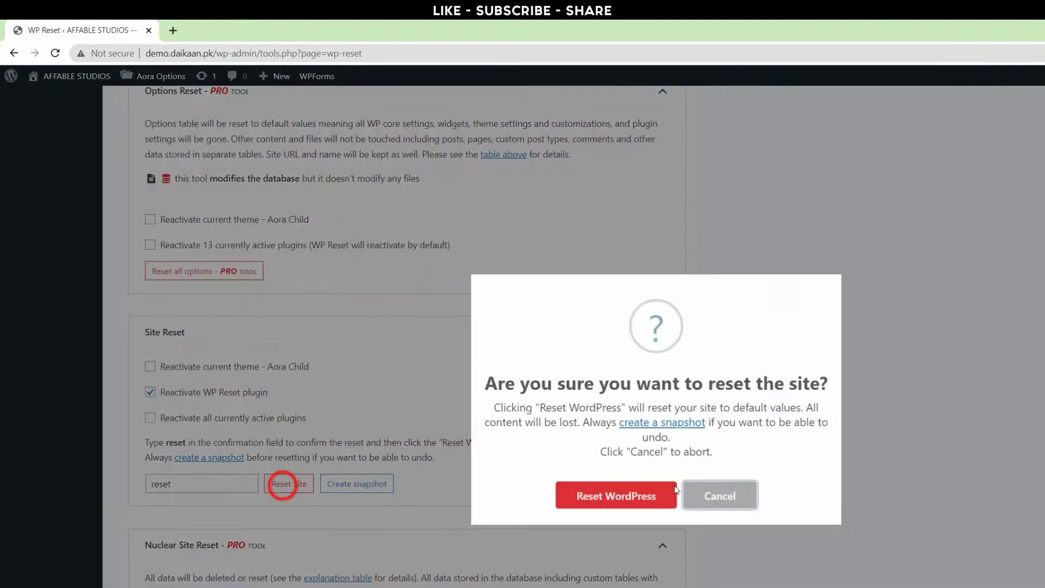
pyautogui.click(596, 500)
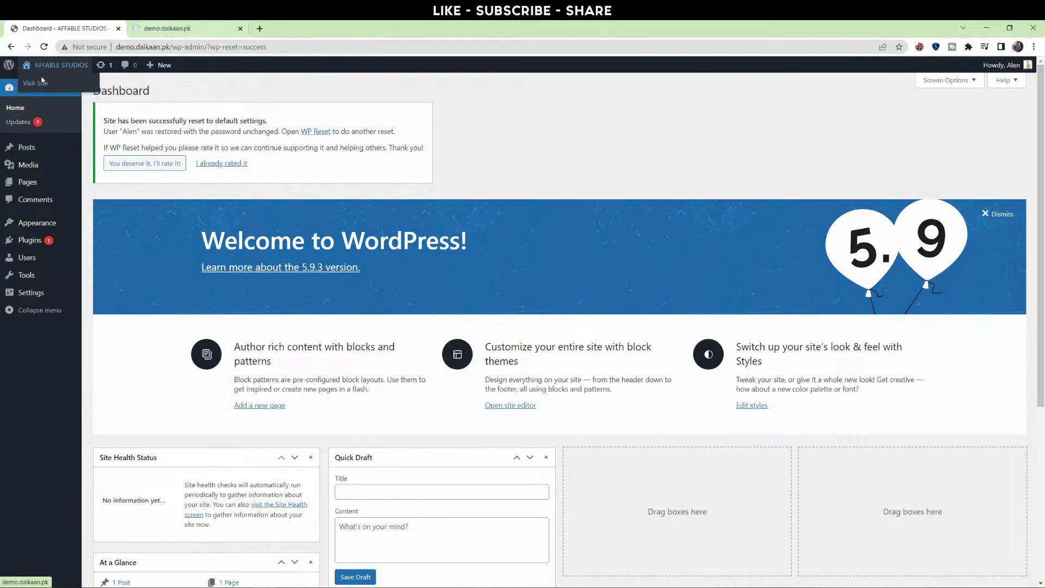
# Check the front page showing only 'Hello world!', then return to the Dashboard
pyautogui.click(164, 29)
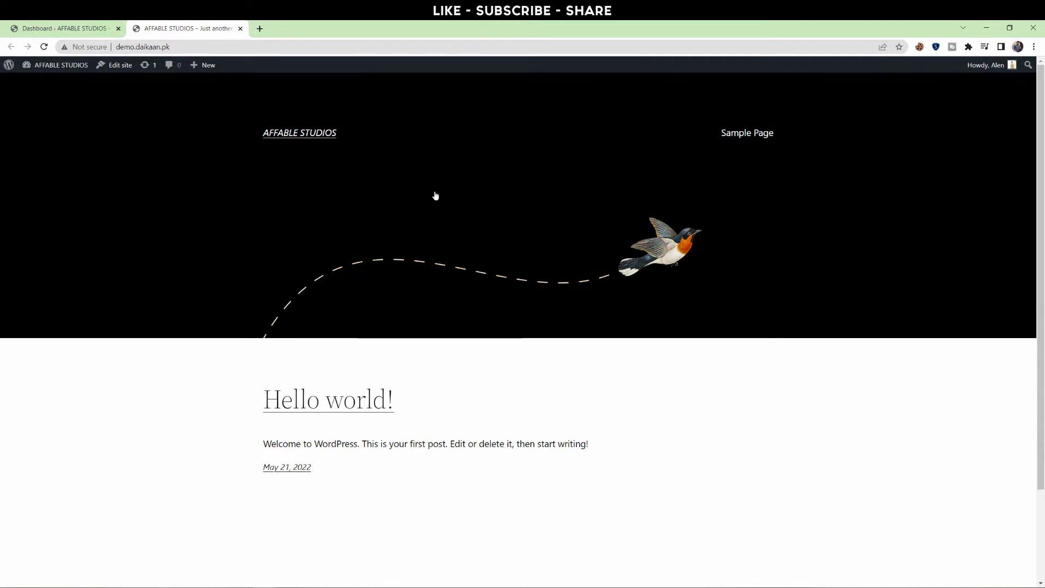
pyautogui.click(63, 25)
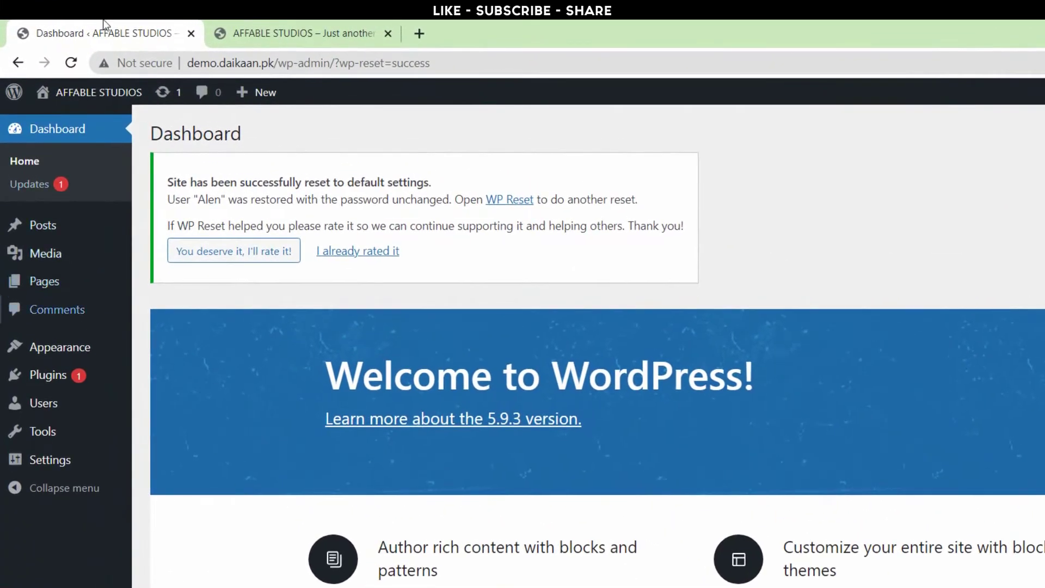
pyautogui.moveTo(53, 141)
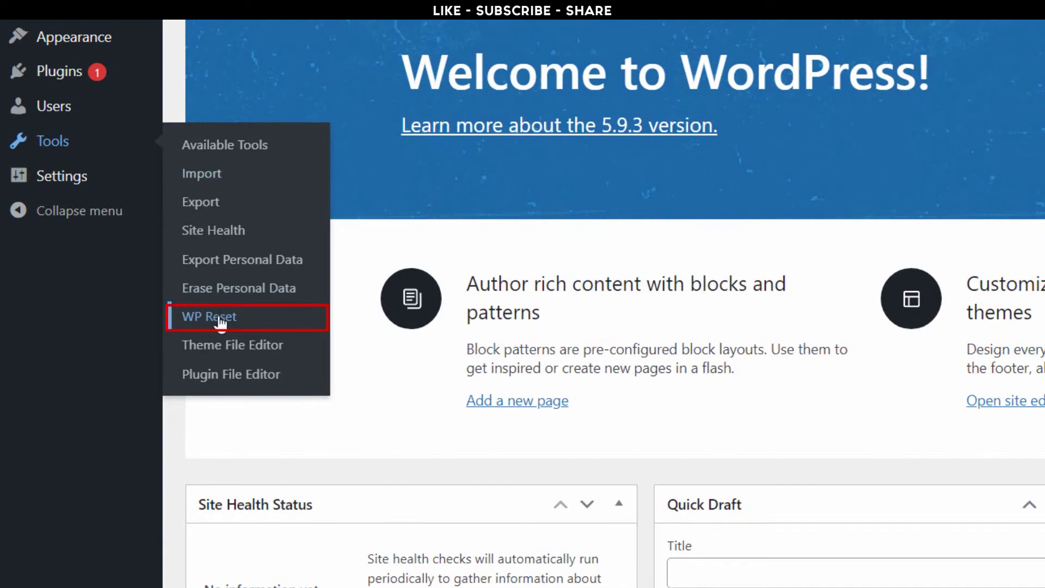
# Restore the HomePage snapshot from WP Reset's Snapshots panel and confirm
pyautogui.click(220, 319)
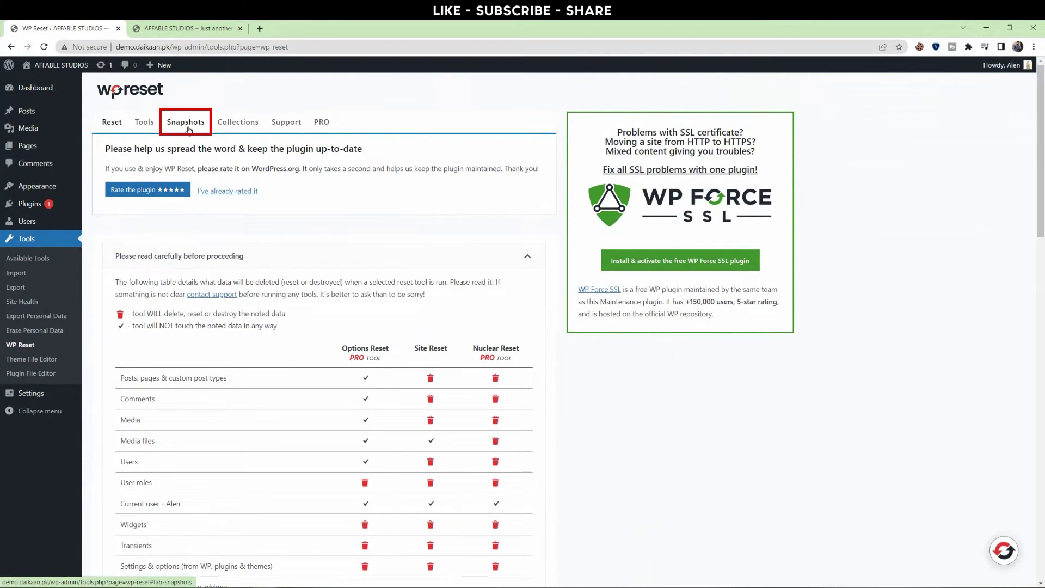
pyautogui.click(188, 126)
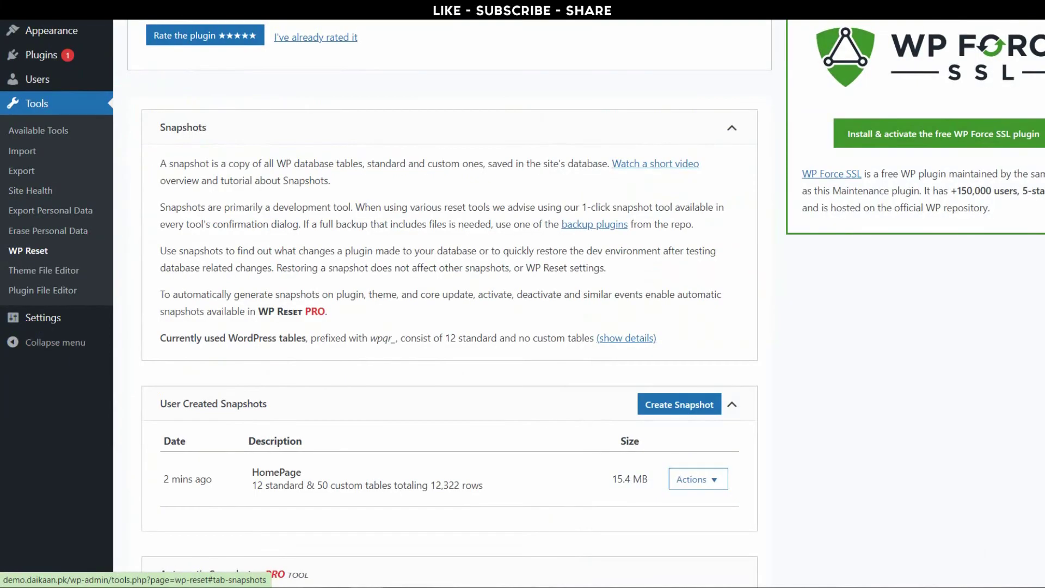
pyautogui.click(717, 480)
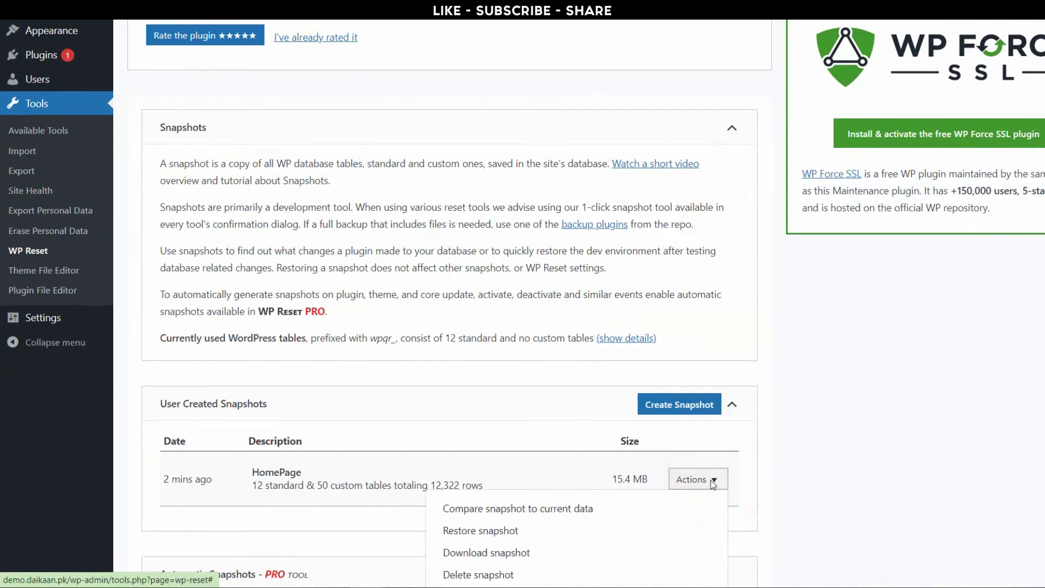
pyautogui.click(556, 531)
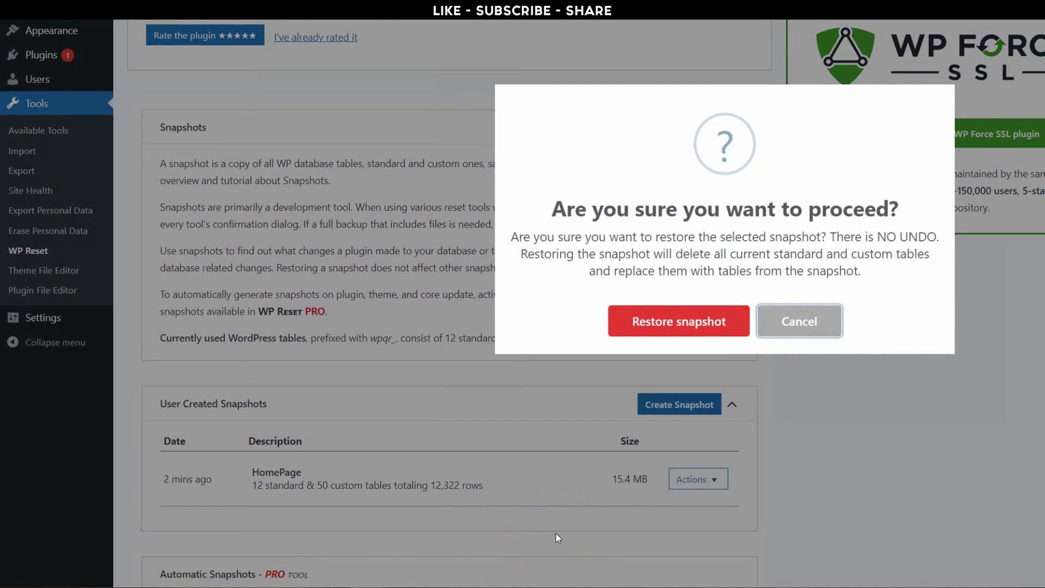
pyautogui.click(683, 329)
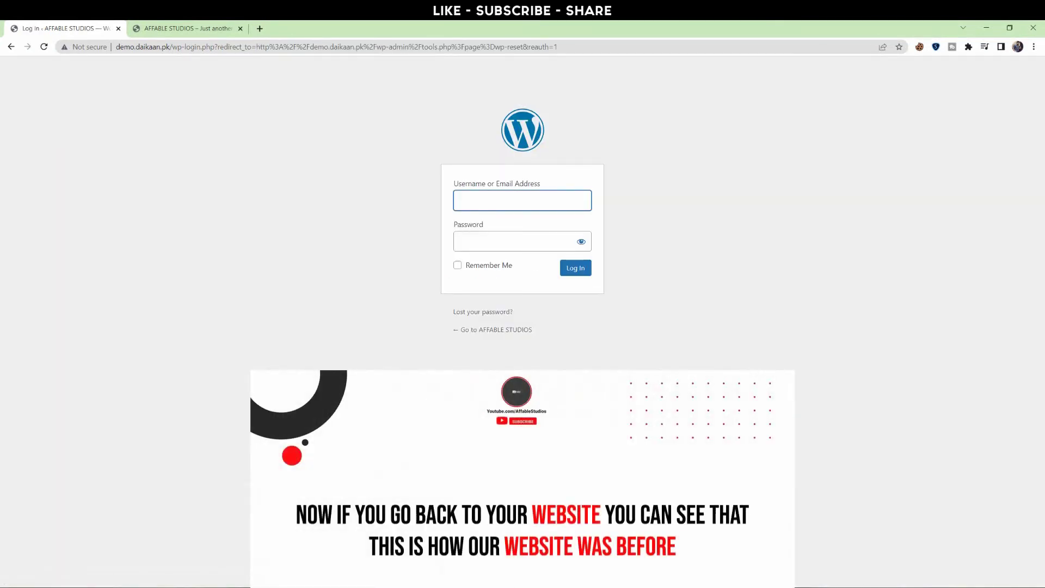
# Reload the site's front page to show the restored Aora store
pyautogui.click(187, 25)
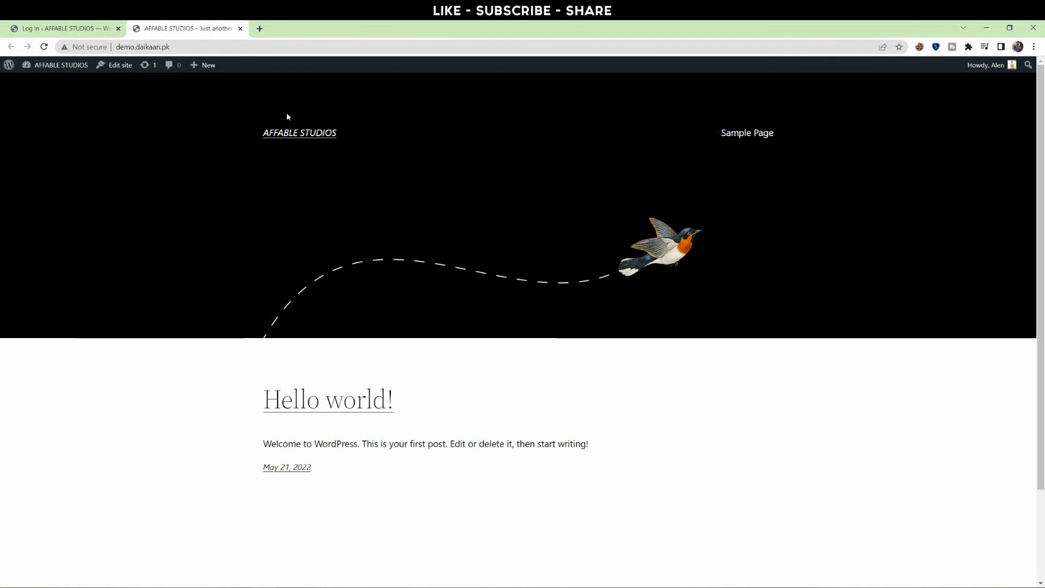
pyautogui.click(298, 134)
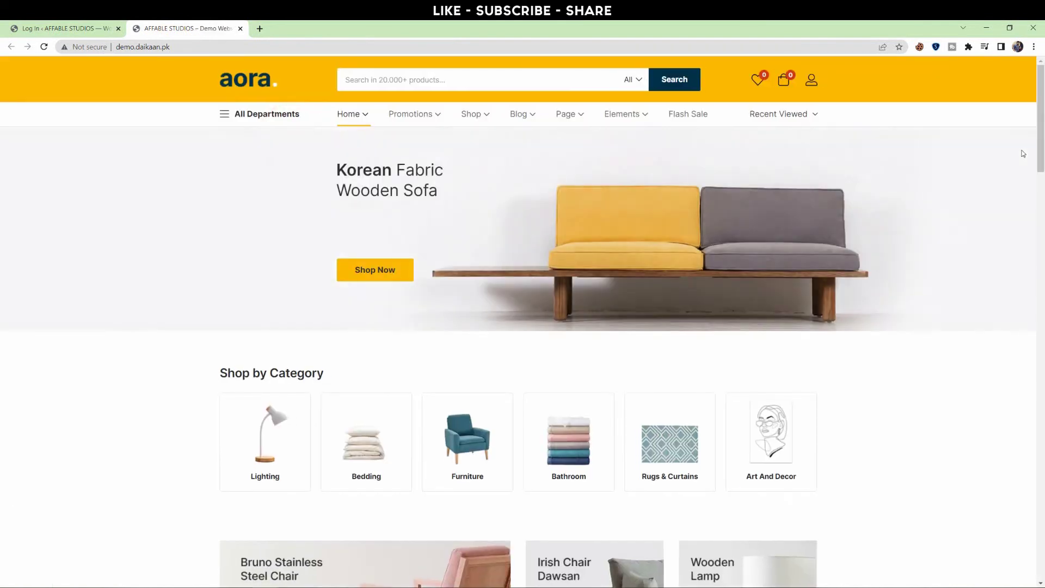
pyautogui.scroll(-1, 1021, 149)
pyautogui.scroll(-3, 1020, 171)
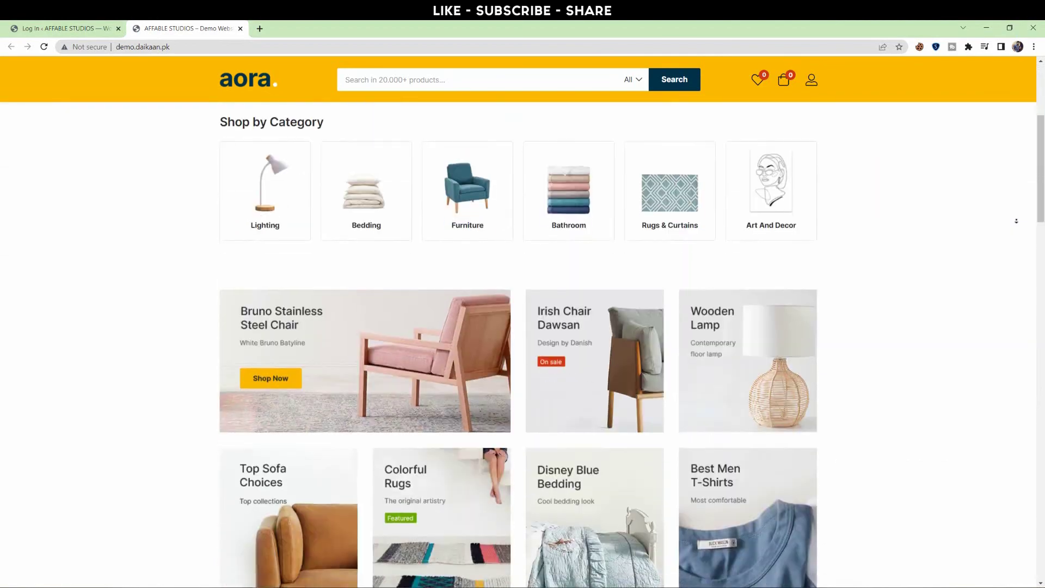
pyautogui.scroll(-4, 1017, 196)
pyautogui.scroll(-4, 1016, 220)
pyautogui.scroll(-4, 1017, 220)
pyautogui.scroll(-4, 1017, 221)
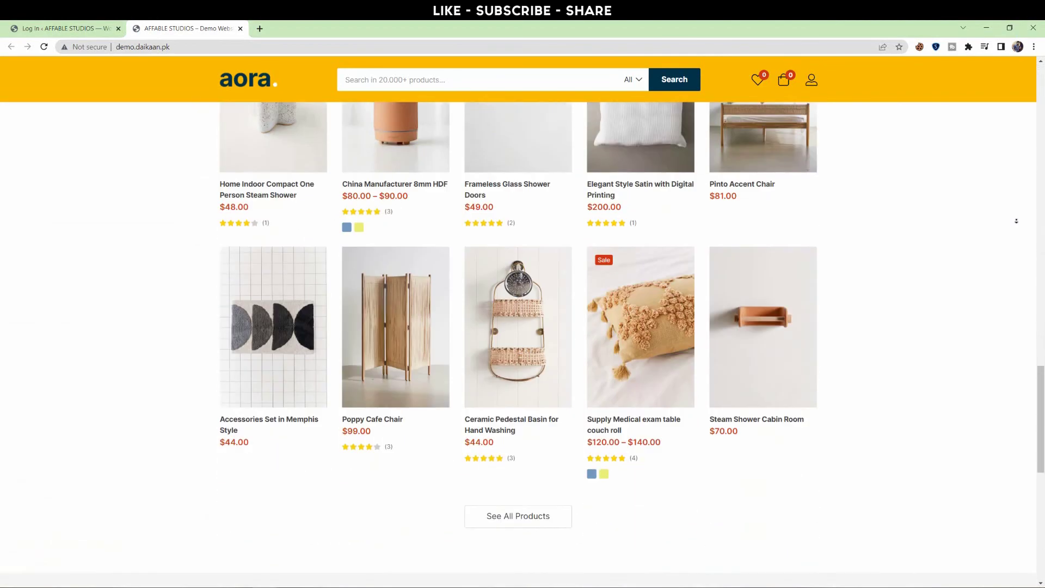
pyautogui.scroll(-4, 1017, 221)
pyautogui.scroll(-3, 1017, 220)
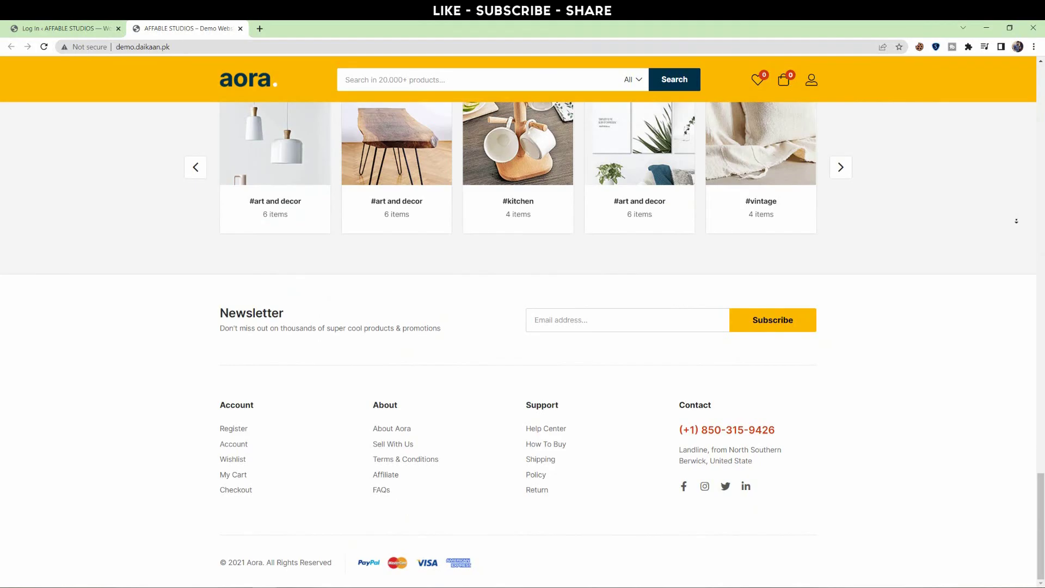